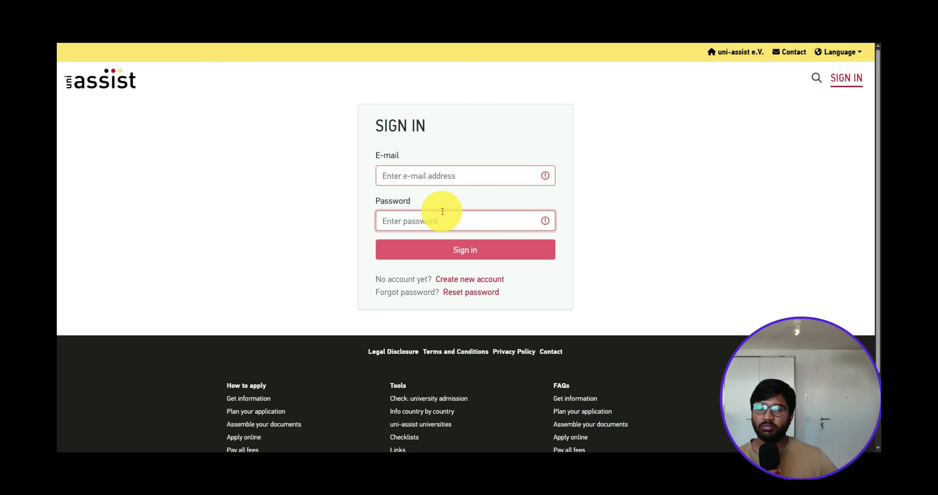
Open the Create New Account form and review its e-mail, password and confirmation fields
left_click(474, 280)
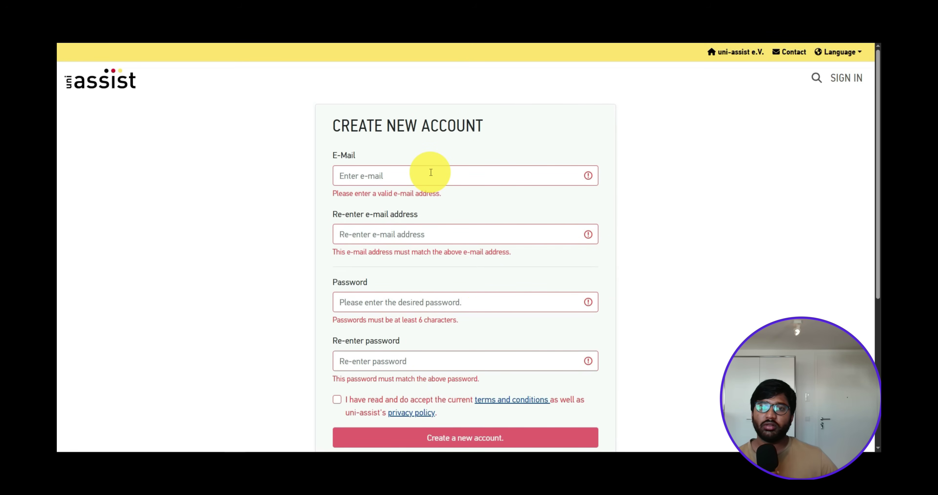
scroll(401, 127, "down", 1)
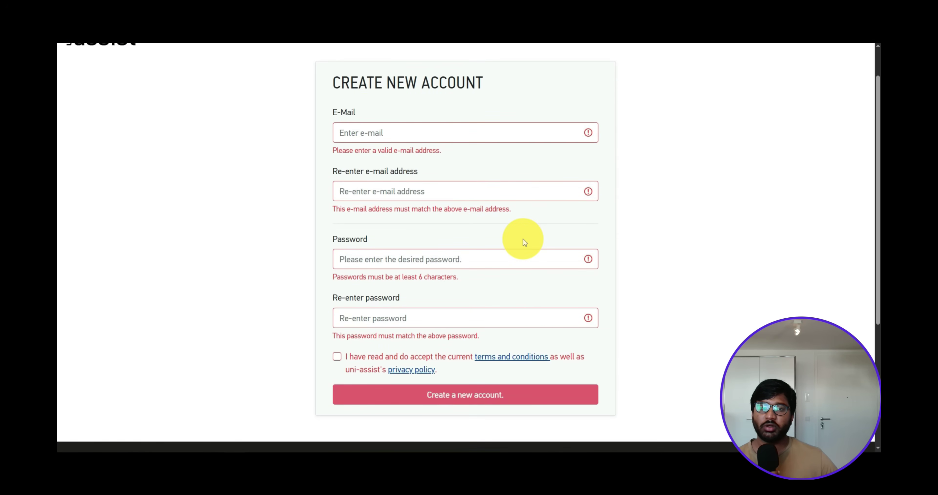
left_click_drag(360, 115, 325, 115)
left_click_drag(419, 177, 342, 180)
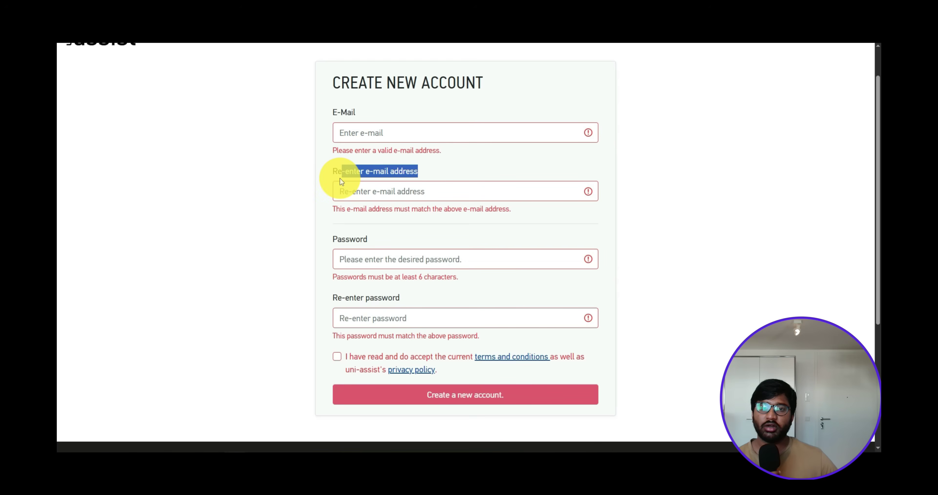
double_click(355, 240)
left_click_drag(393, 298, 334, 305)
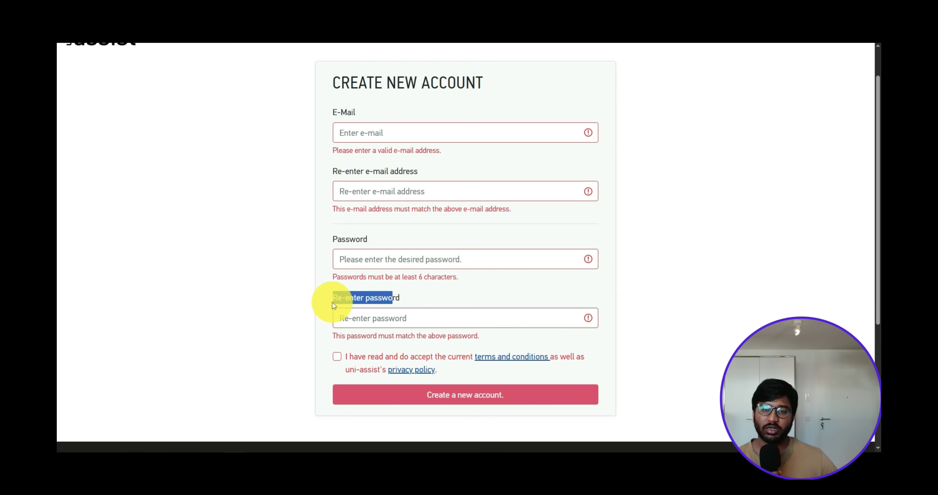
left_click(335, 305)
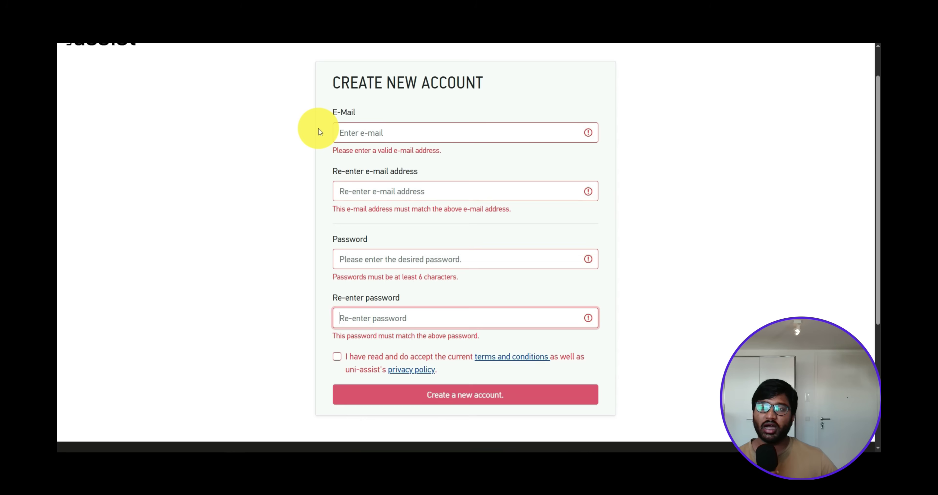
scroll(487, 246, "up", 2)
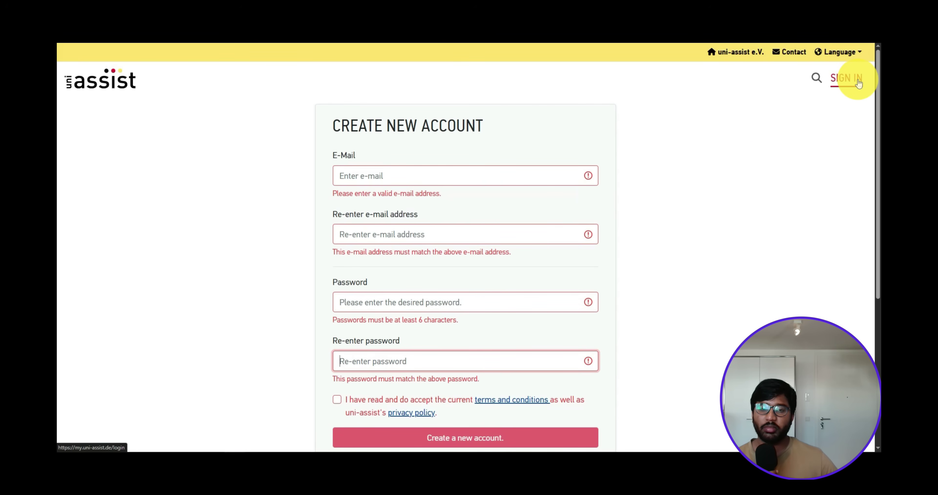
Sign in to uni-assist with the applicant's e-mail address and password
left_click(851, 86)
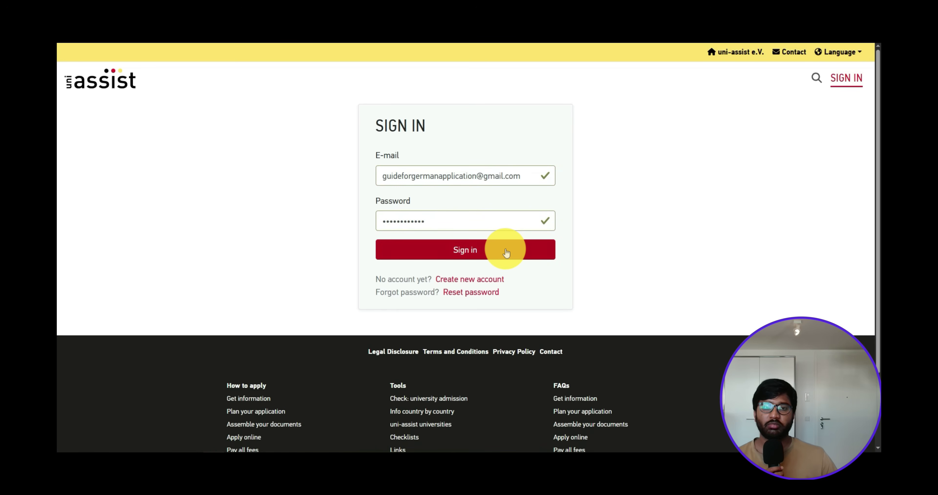
left_click(506, 251)
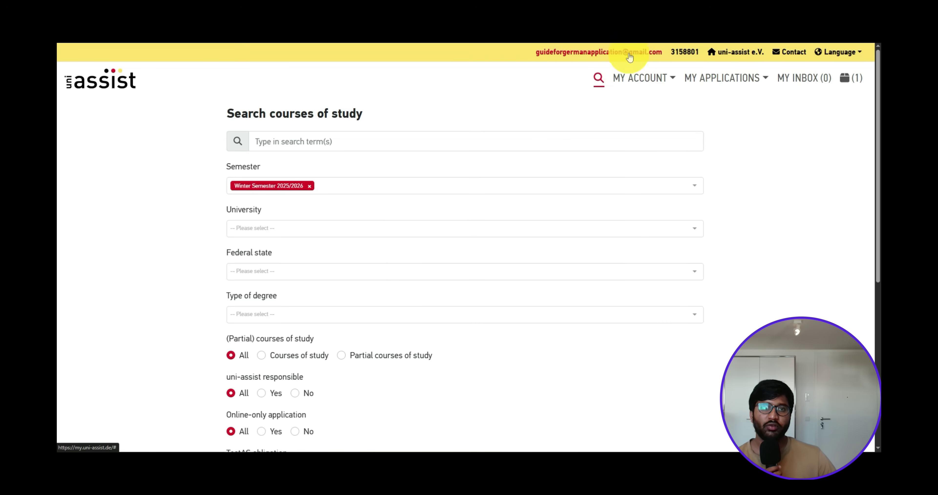
Filter the course search to university BTU Cottbus-Senftenberg and degree type Master, then search
scroll(587, 89, "down", 3)
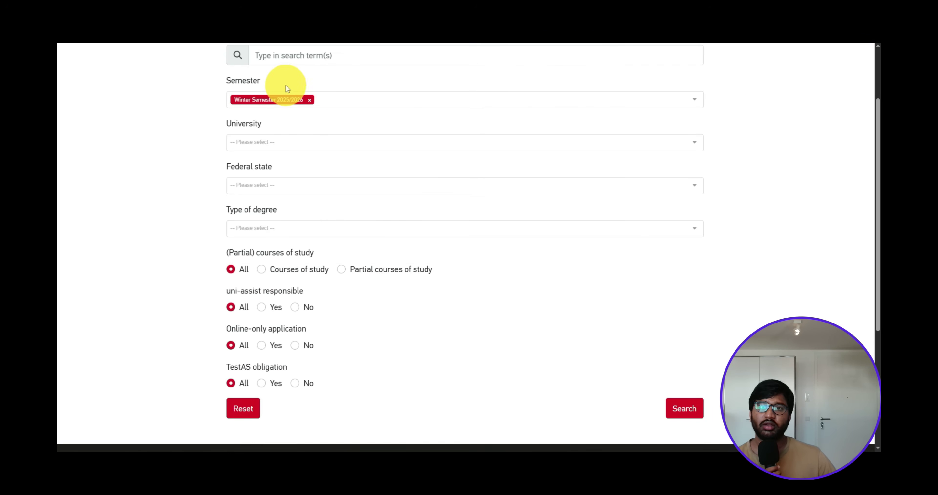
scroll(285, 109, "up", 2)
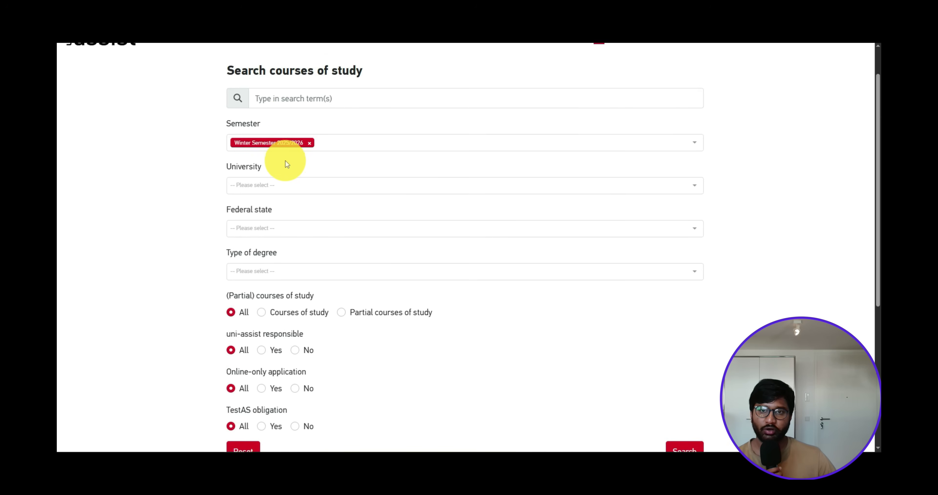
left_click(299, 186)
type("cot")
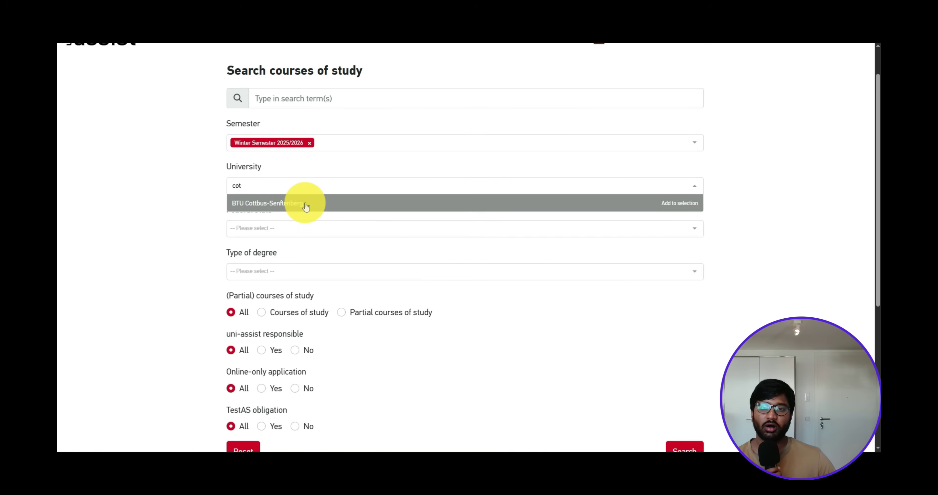
left_click(306, 206)
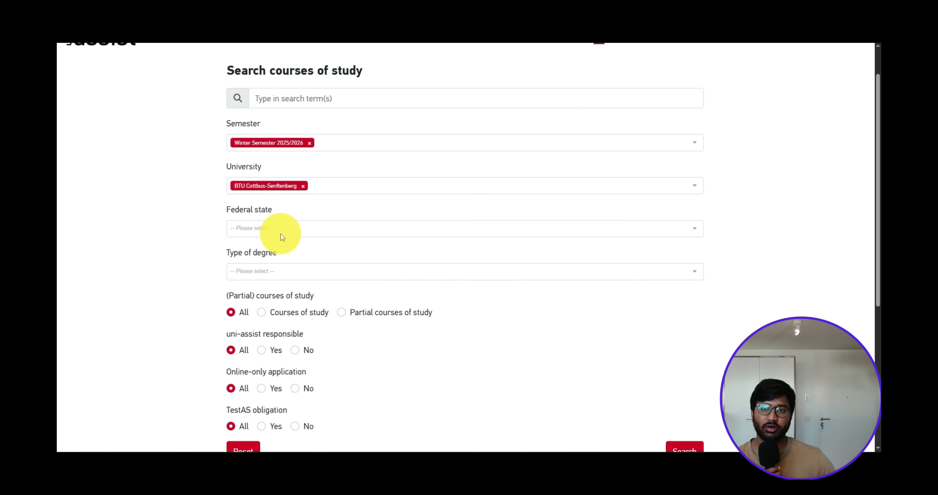
left_click(284, 270)
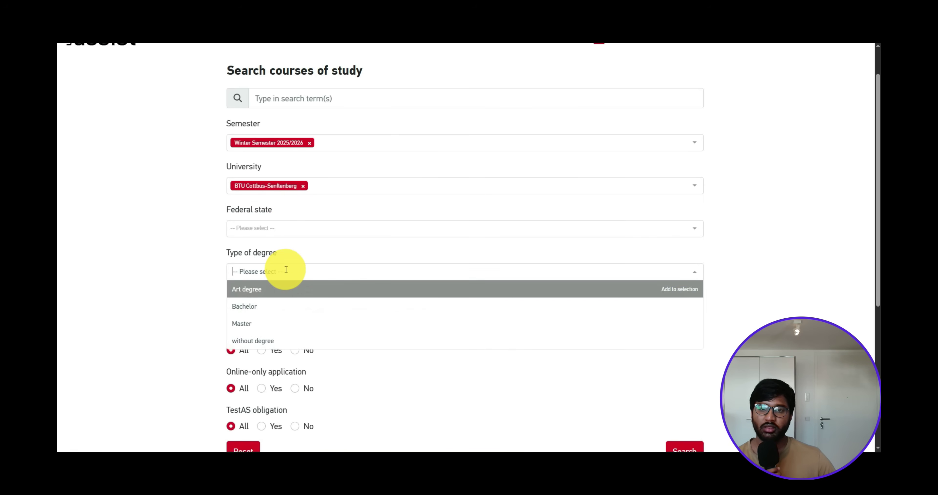
left_click(279, 314)
left_click(697, 451)
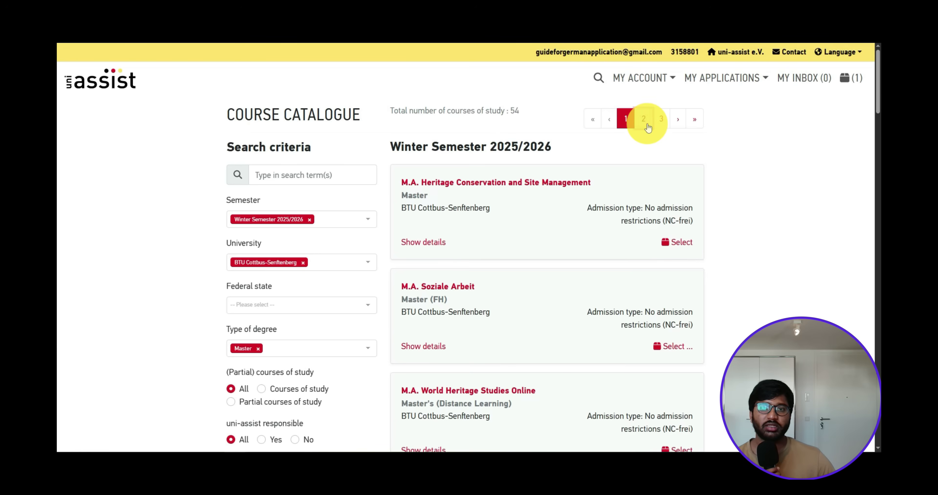
On the second results page, expand the M.Sc. Micro- and Nanoelectronics course details
left_click(644, 121)
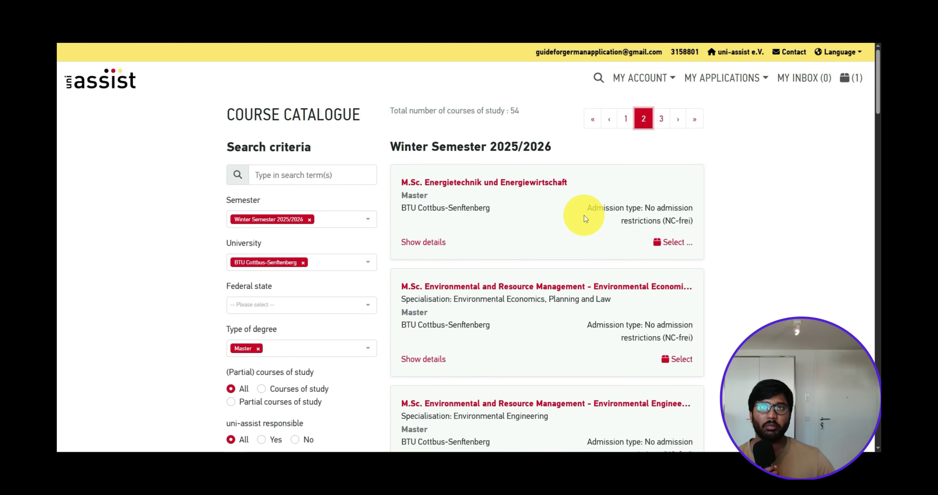
scroll(584, 216, "down", 3)
scroll(584, 215, "down", 3)
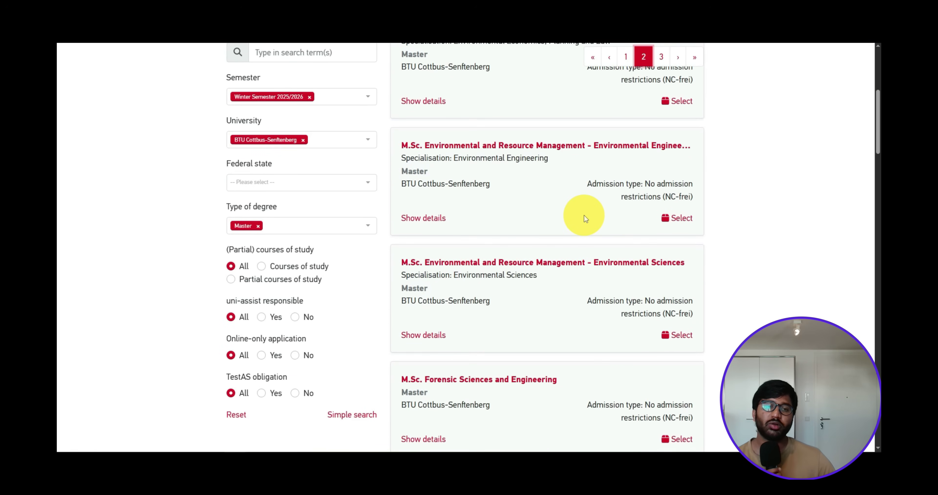
scroll(584, 218, "down", 10)
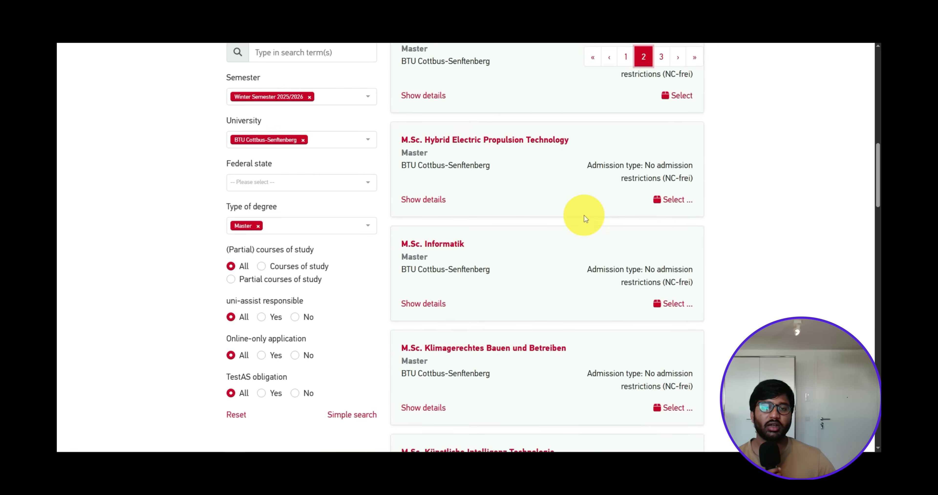
scroll(584, 218, "down", 9)
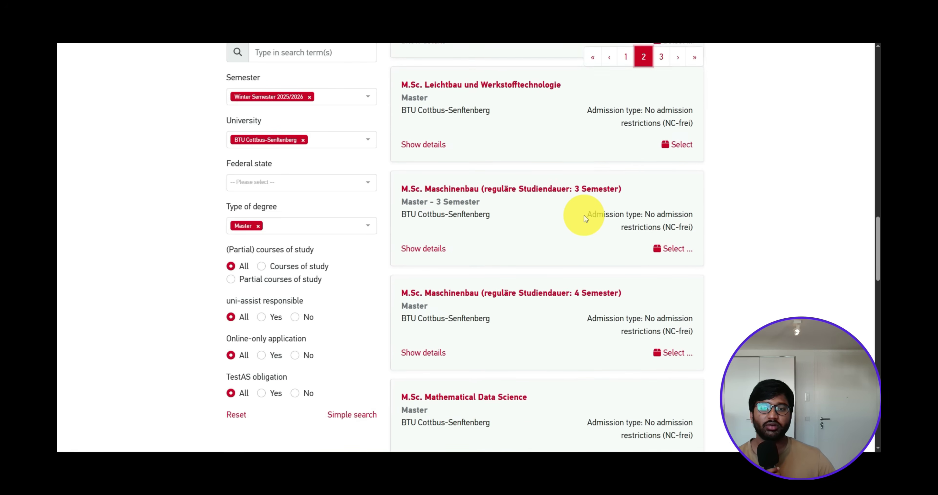
scroll(580, 222, "down", 6)
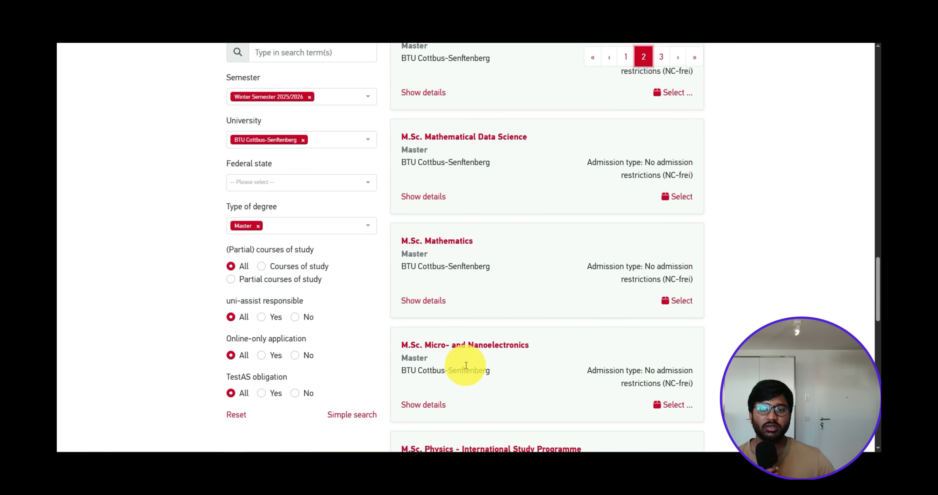
left_click(425, 404)
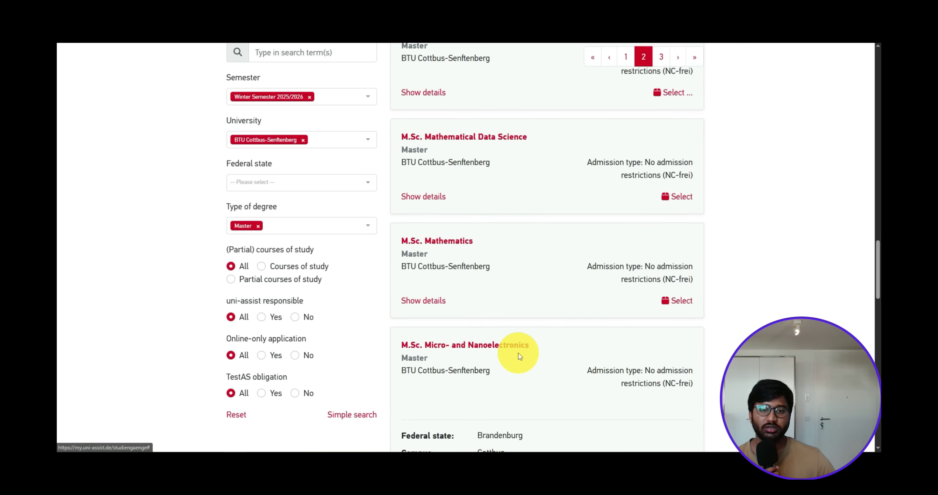
scroll(518, 352, "down", 6)
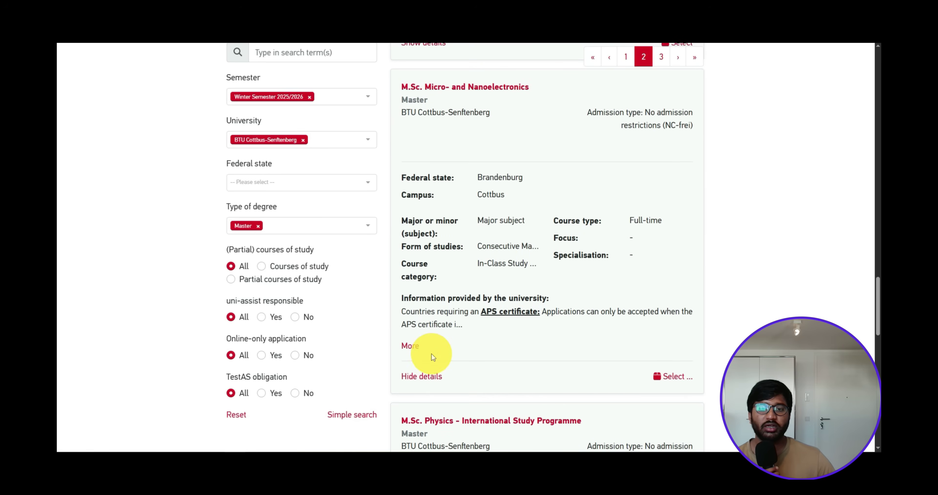
Read the university information, noting the APS certificate requirement, then begin selecting the course
left_click(410, 346)
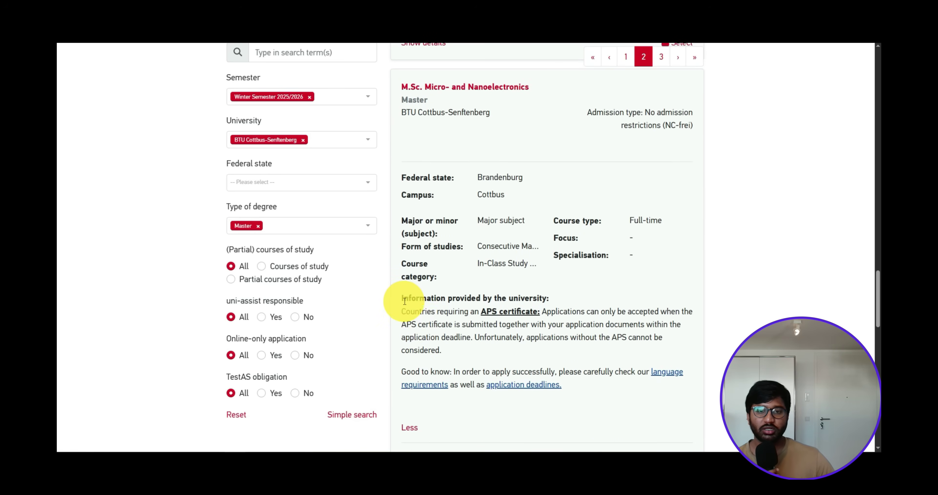
left_click_drag(401, 298, 450, 346)
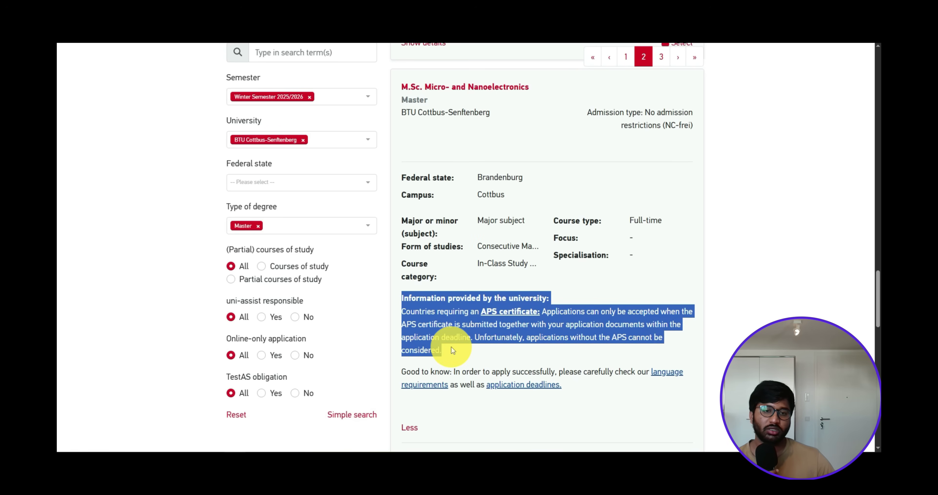
left_click(447, 353)
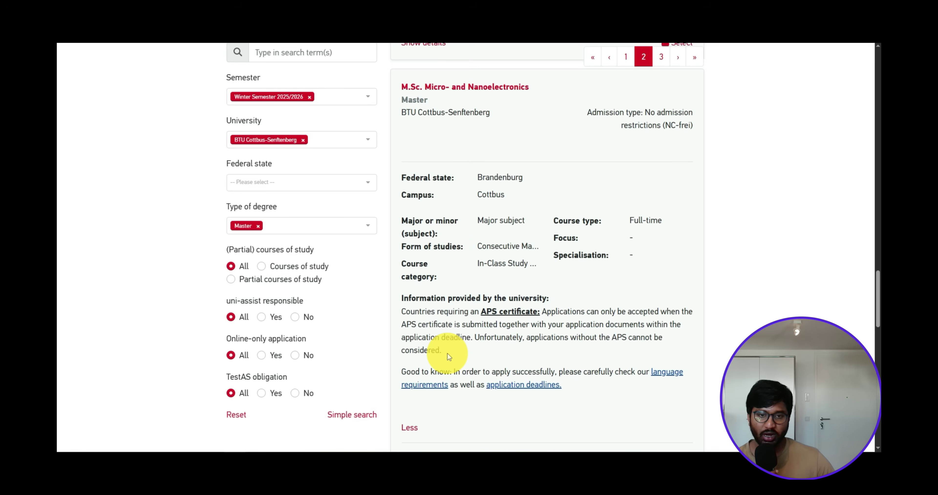
left_click_drag(482, 311, 541, 312)
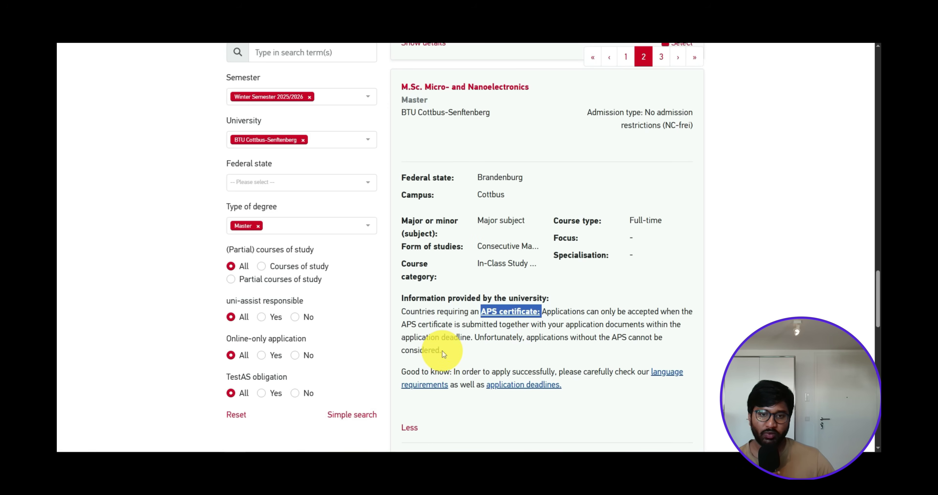
left_click_drag(441, 350, 402, 297)
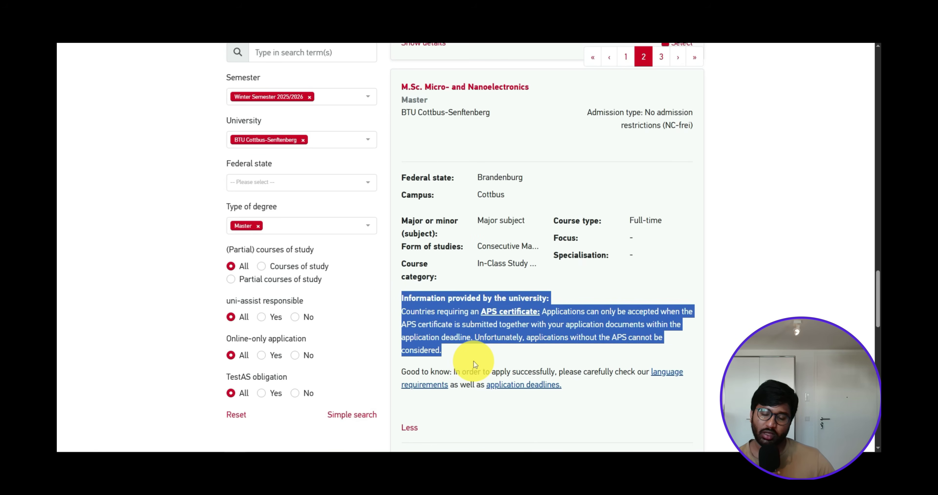
scroll(474, 360, "down", 2)
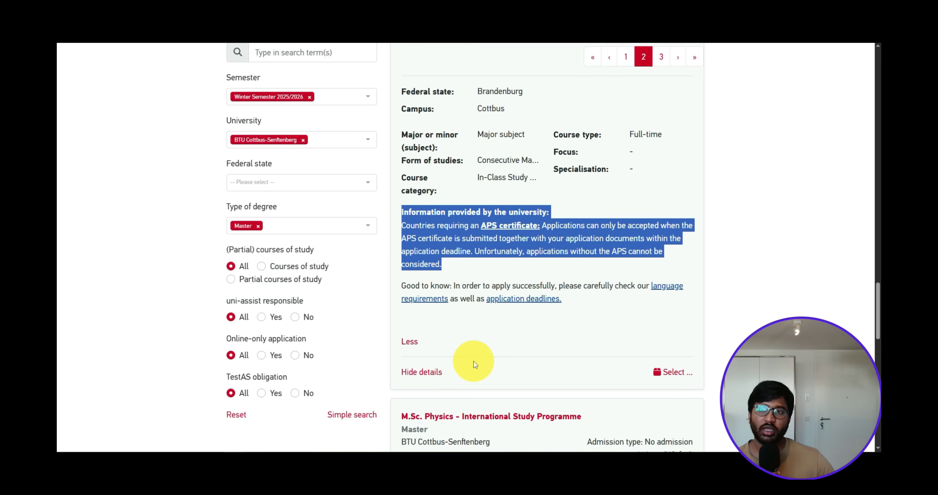
left_click(656, 372)
Pick '1st semester' as the study semester and add Micro- and Nanoelectronics to the selection
left_click(449, 304)
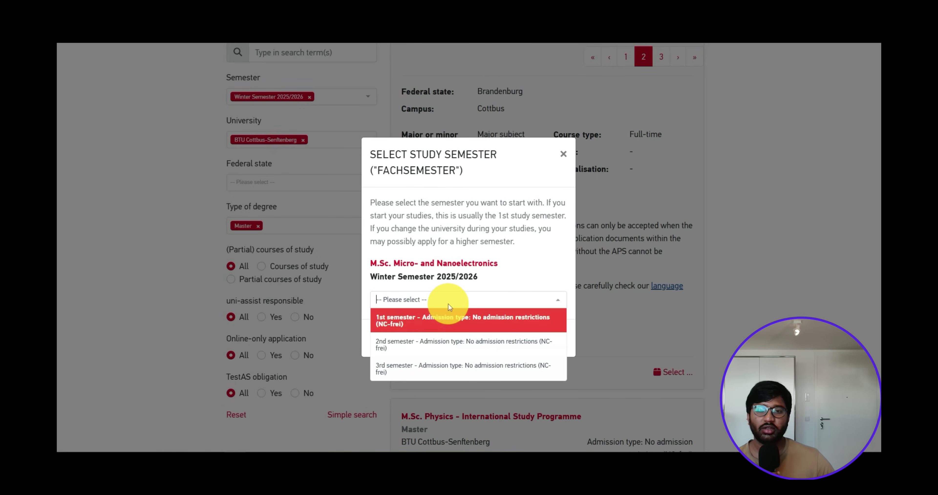
left_click(410, 324)
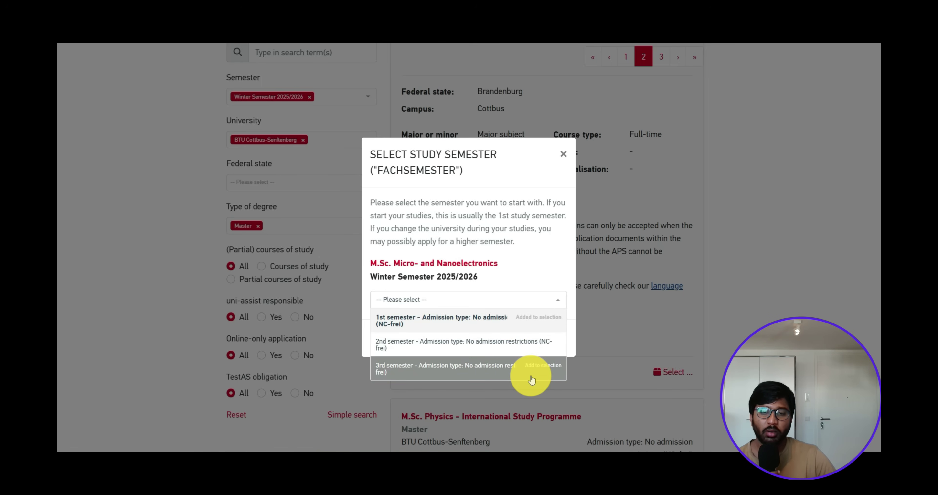
left_click(488, 324)
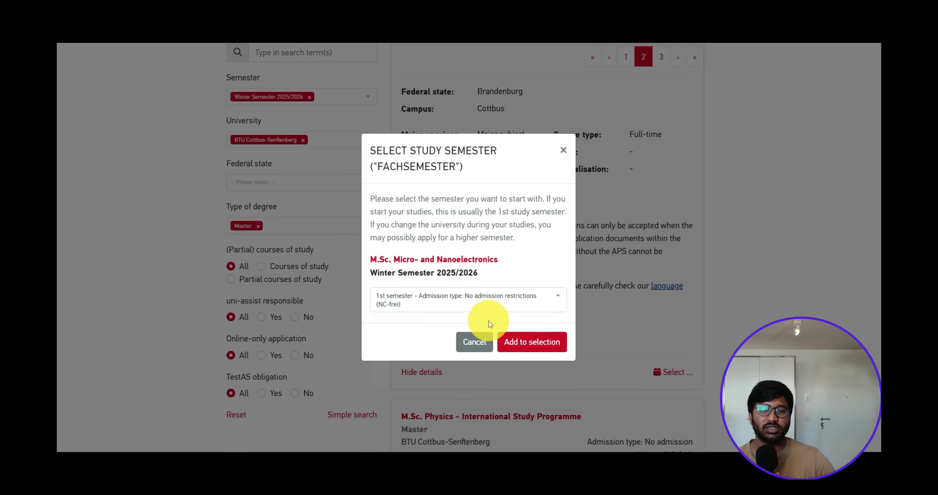
left_click(533, 344)
In the selection list, compare handling fees and remove Nanoelectronic Systems
scroll(755, 306, "up", 15)
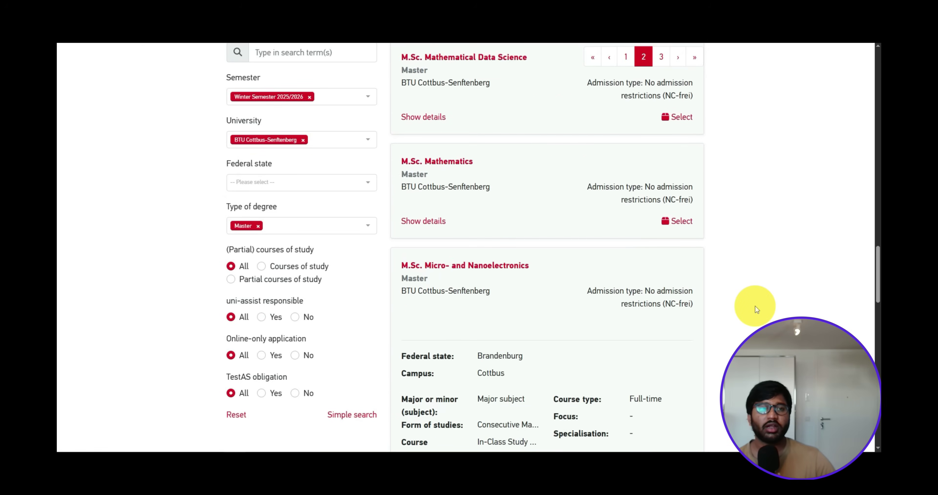
scroll(755, 305, "up", 10)
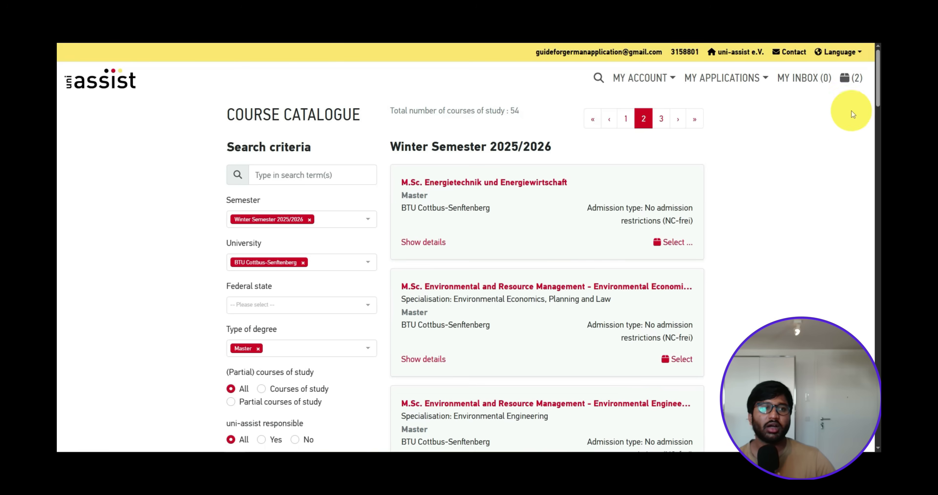
left_click(851, 79)
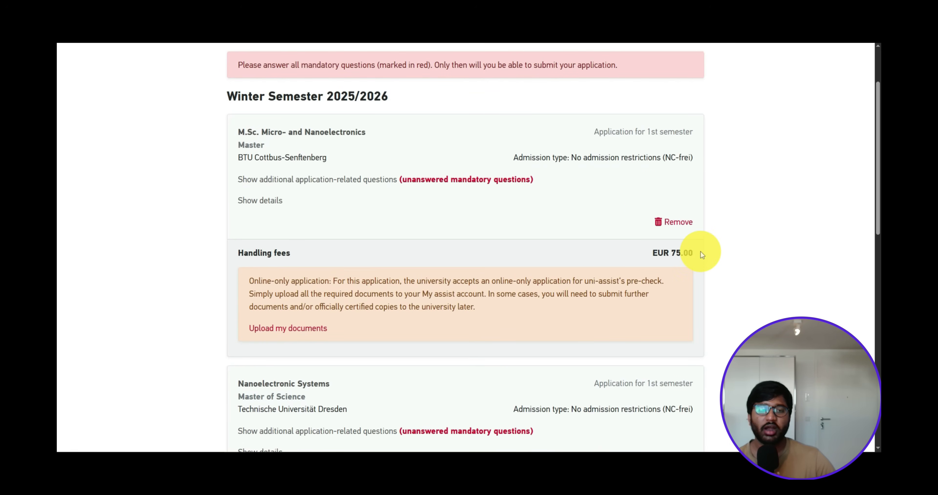
left_click_drag(702, 252, 641, 252)
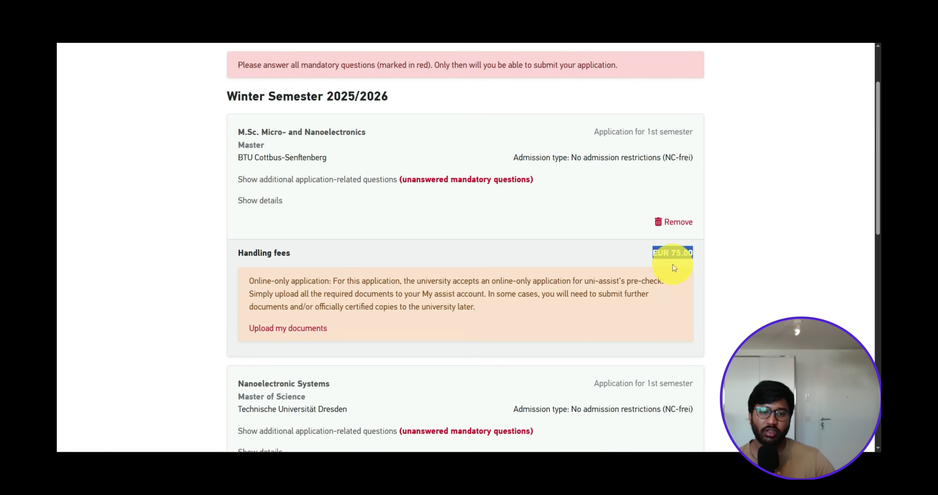
scroll(674, 269, "down", 5)
left_click_drag(697, 289, 644, 289)
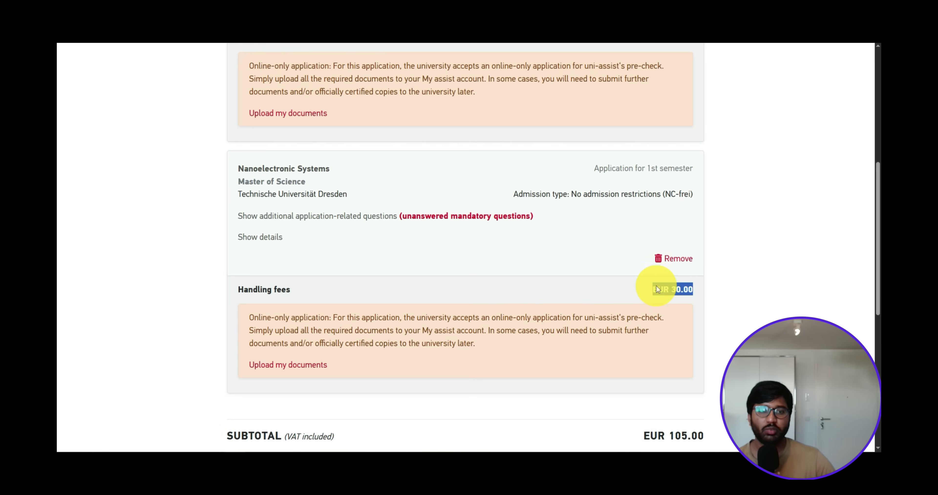
left_click(676, 259)
Review the remaining EUR 75.00 handling fee and the online-only application notice
scroll(681, 288, "down", 2)
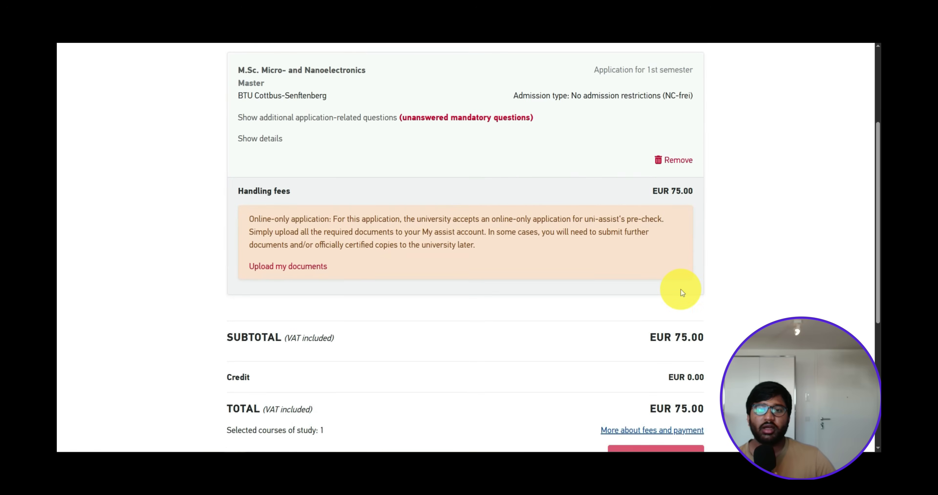
scroll(681, 288, "up", 3)
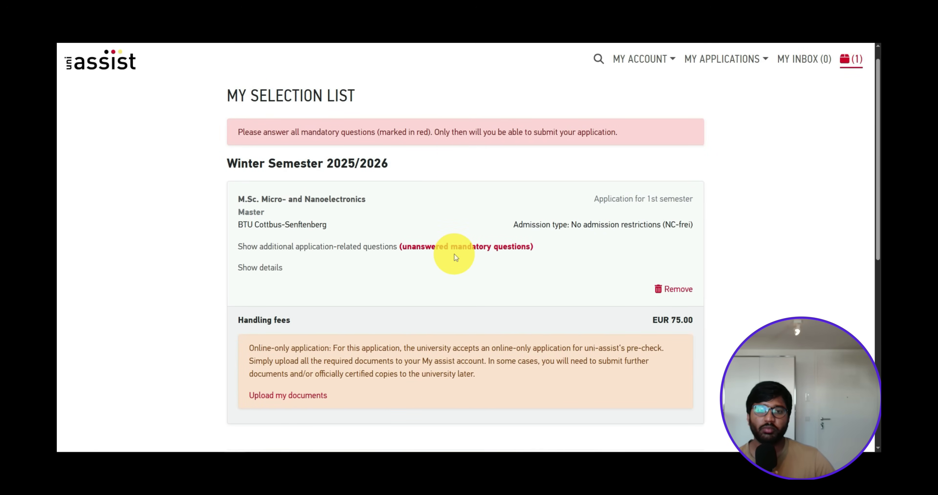
left_click_drag(650, 320, 740, 320)
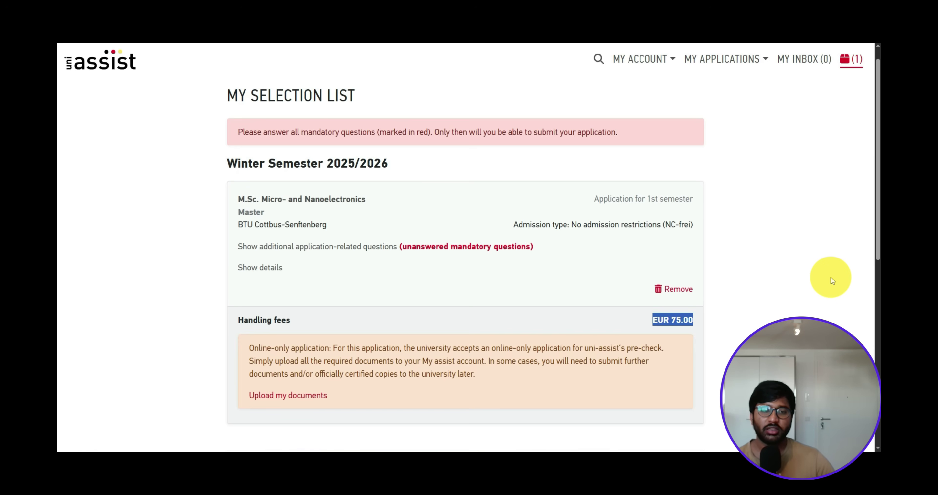
left_click(719, 336)
left_click_drag(683, 320, 650, 340)
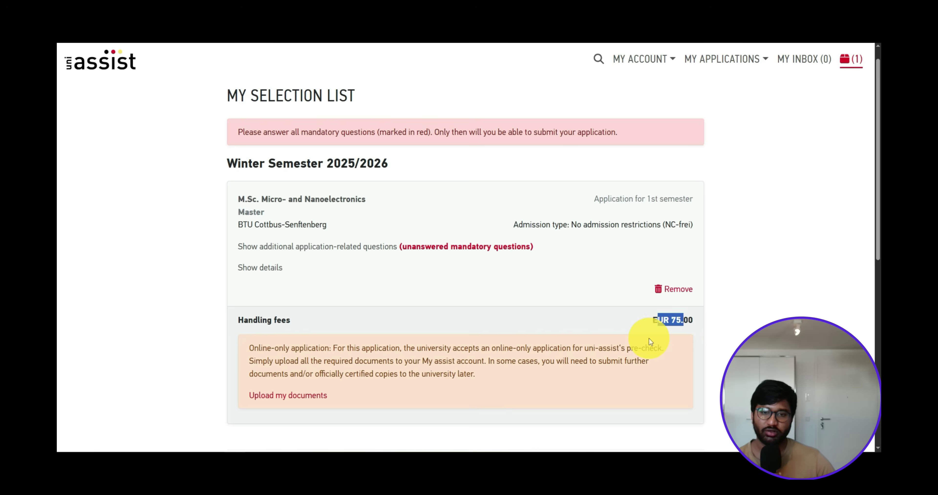
left_click(188, 366)
left_click_drag(235, 346, 332, 348)
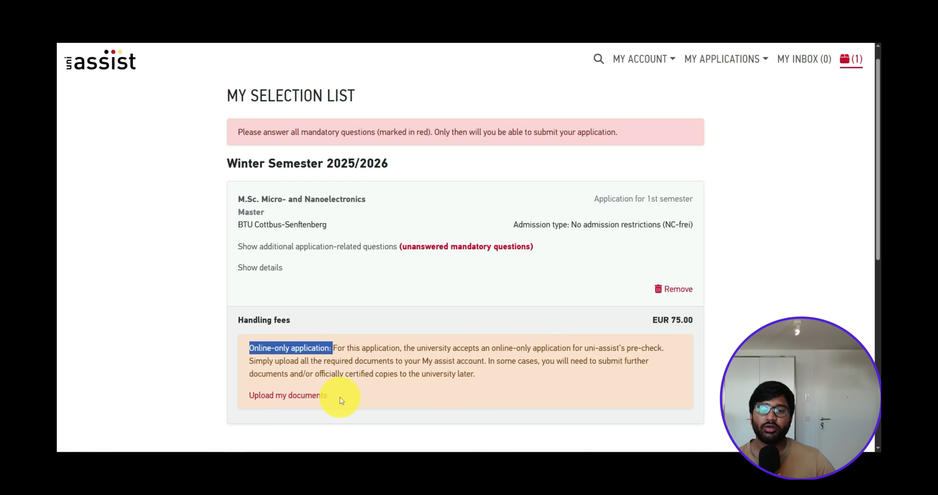
double_click(304, 348)
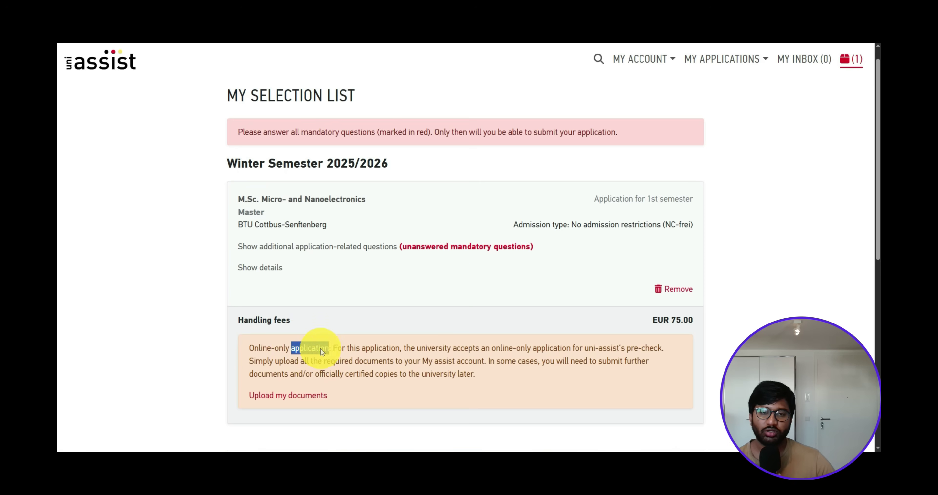
left_click(410, 323)
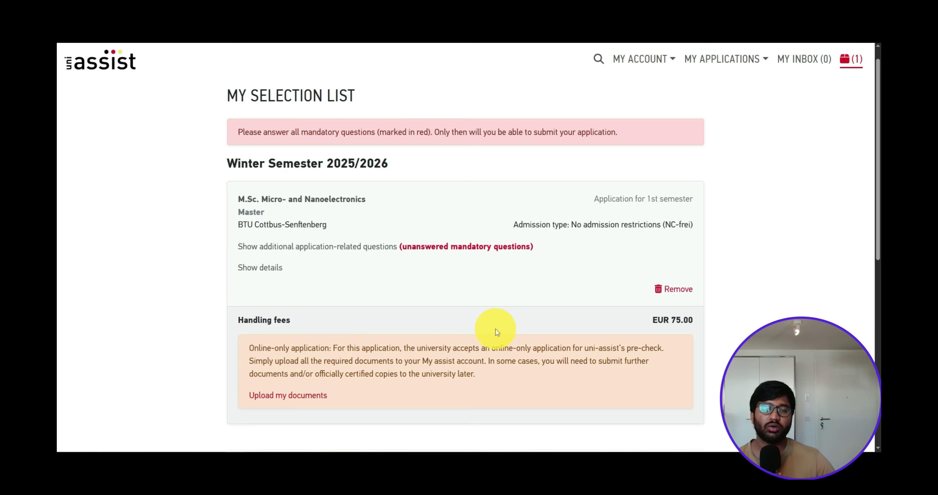
left_click(450, 247)
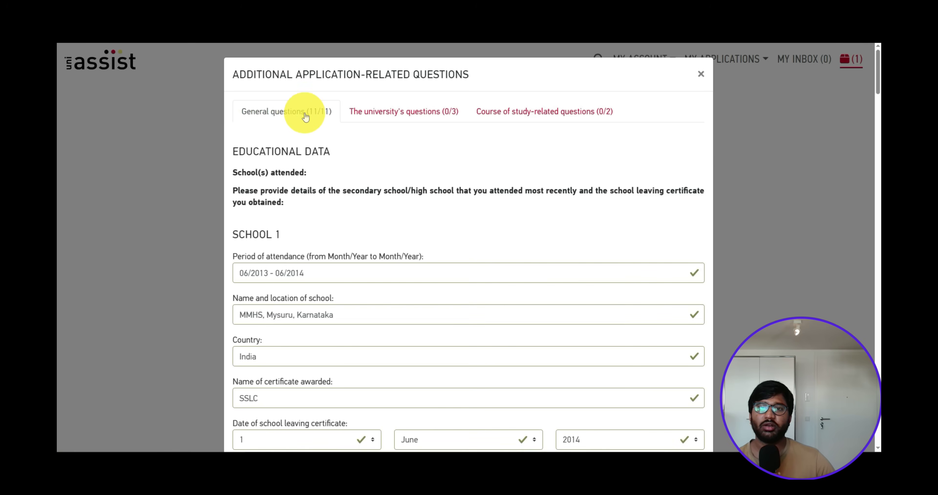
scroll(339, 256, "down", 9)
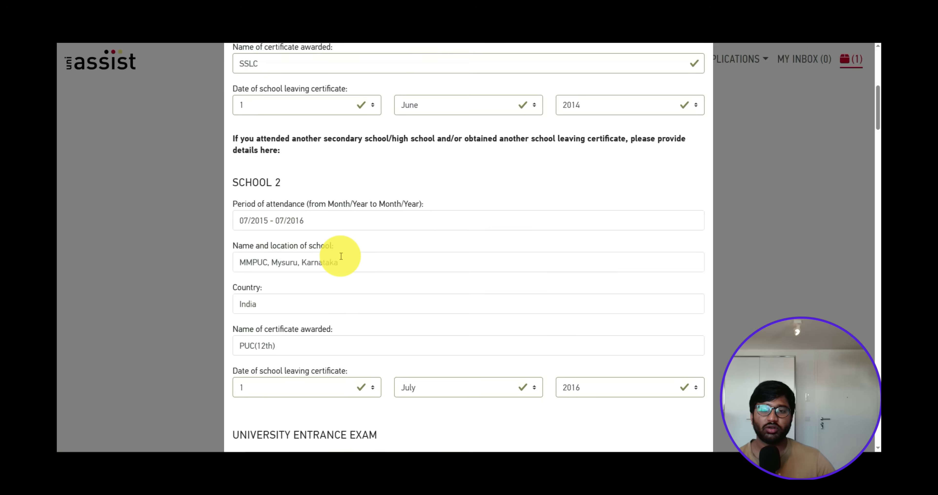
scroll(337, 255, "up", 8)
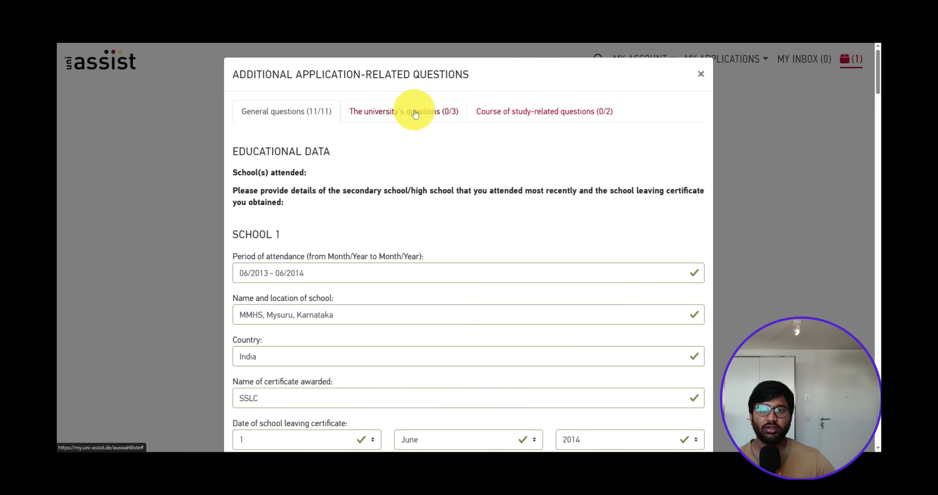
left_click(413, 111)
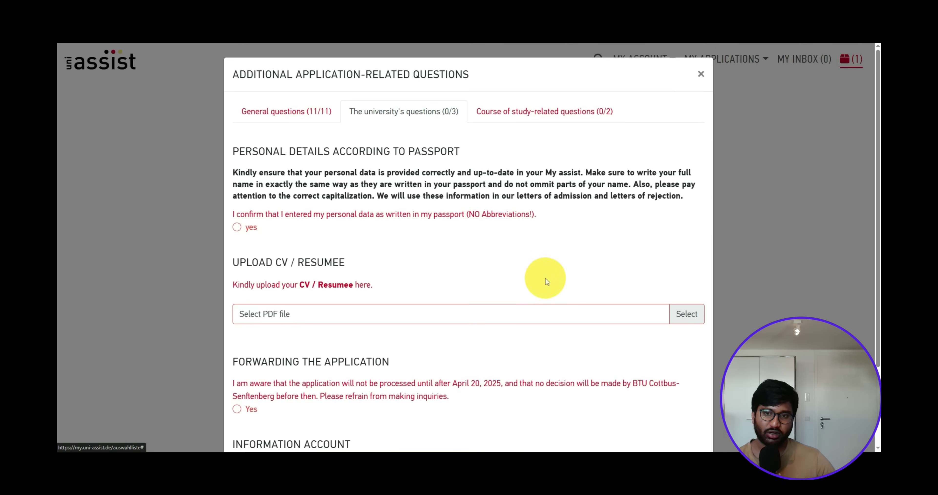
left_click(541, 111)
scroll(477, 313, "down", 3)
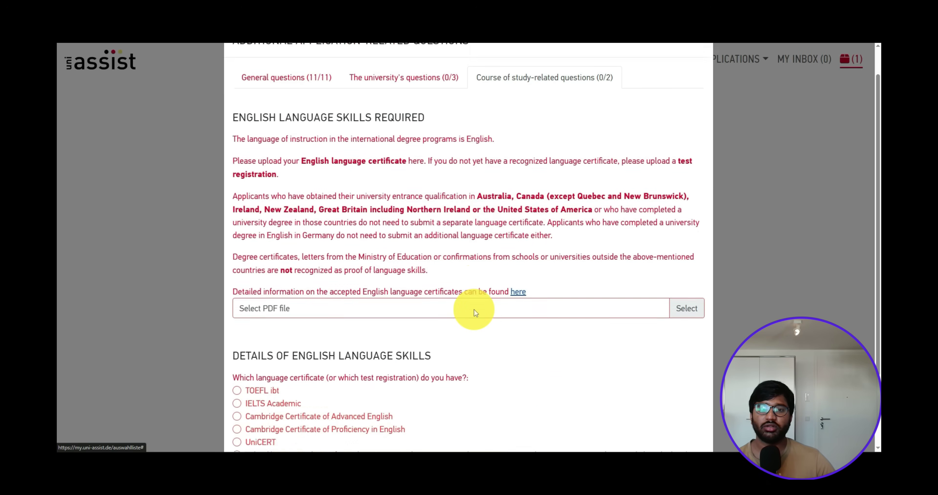
scroll(476, 313, "up", 2)
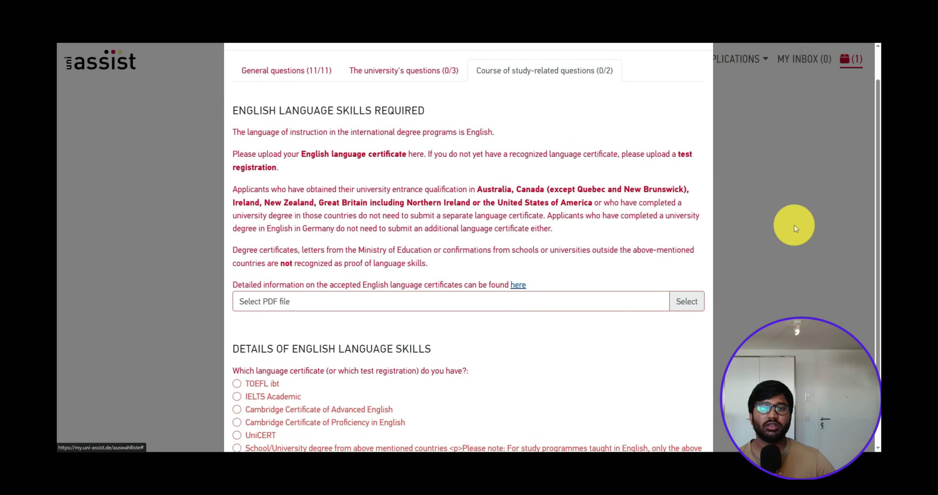
scroll(593, 324, "down", 1)
scroll(593, 324, "down", 1)
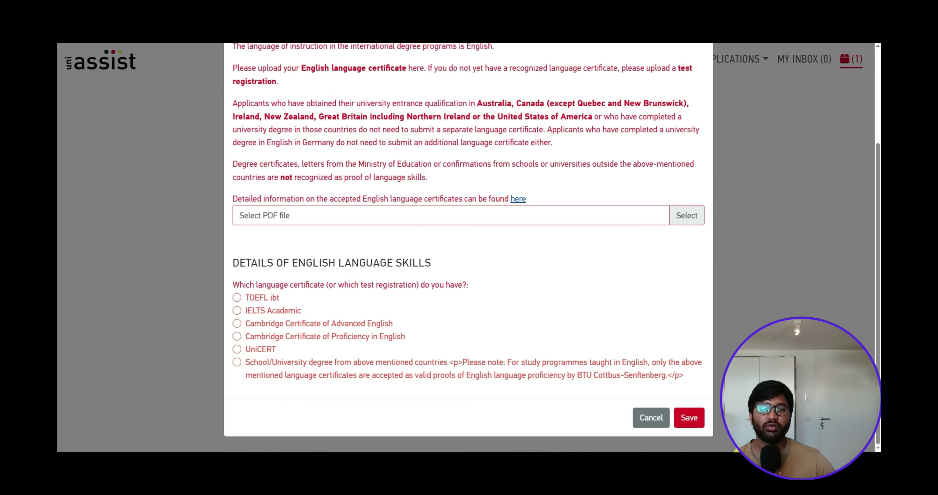
left_click(652, 418)
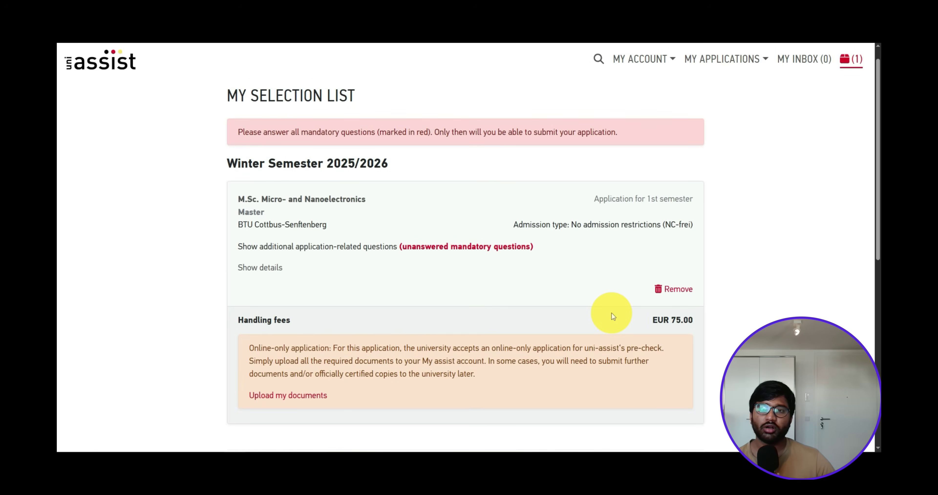